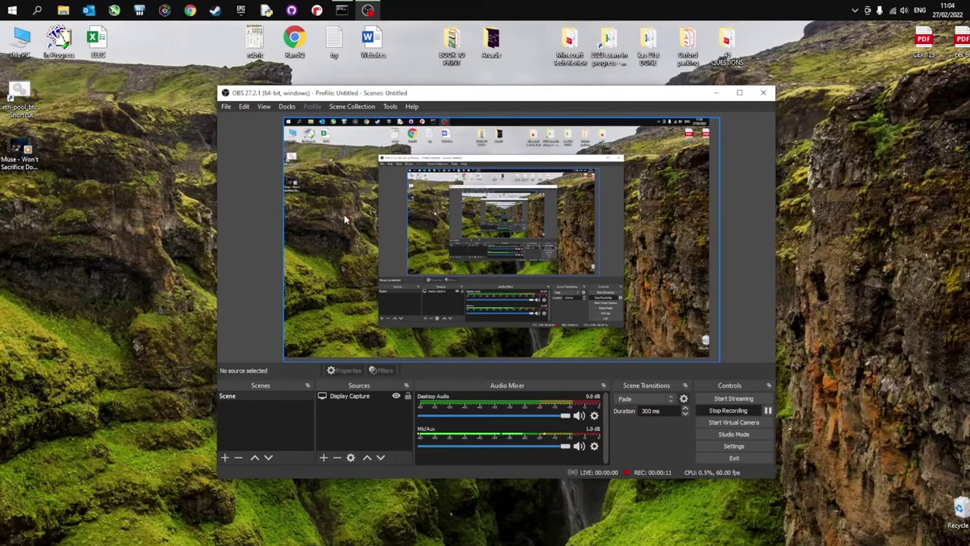
Launch PuTTY and open an SSH connection to the host raspberrypi
{"action": "left_click", "coordinate": [12, 12]}
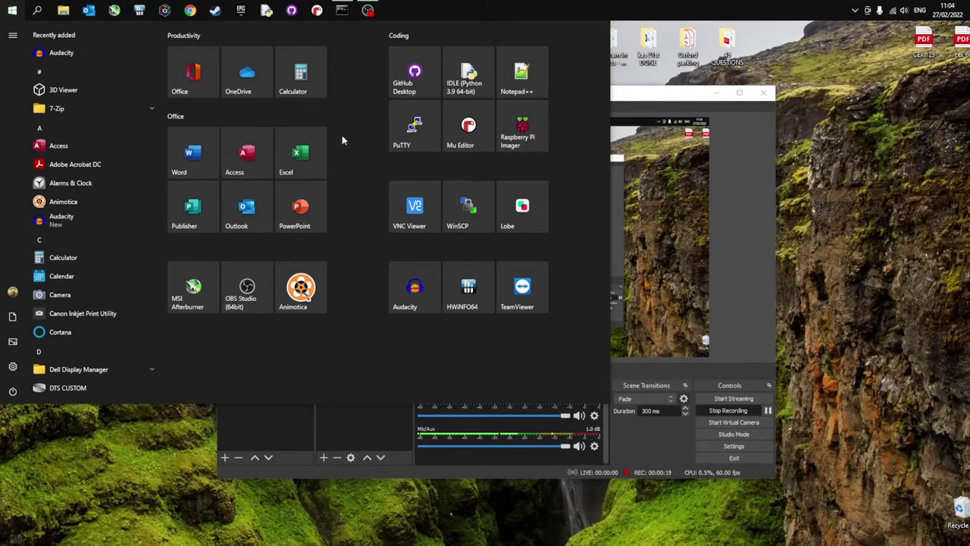
{"action": "left_click", "coordinate": [416, 131]}
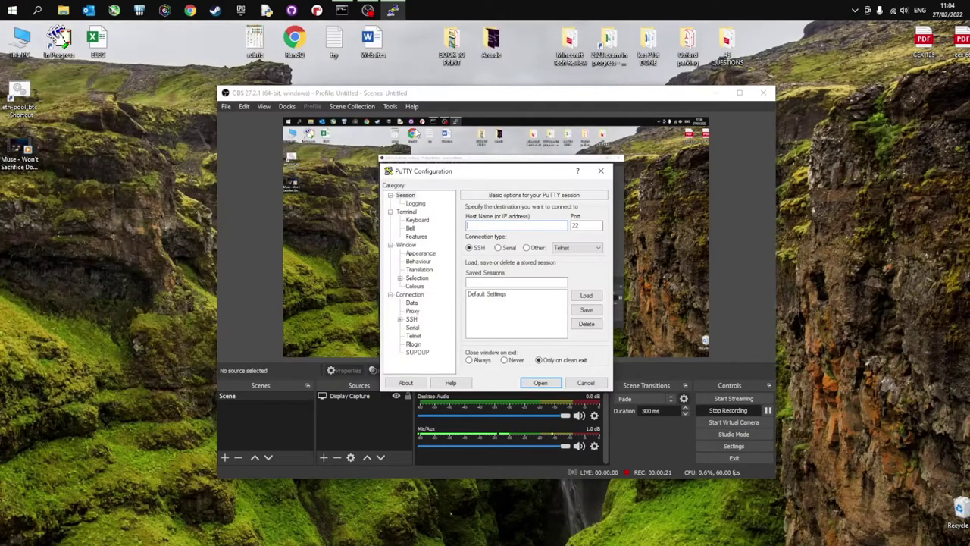
{"action": "type", "text": "raspbe"}
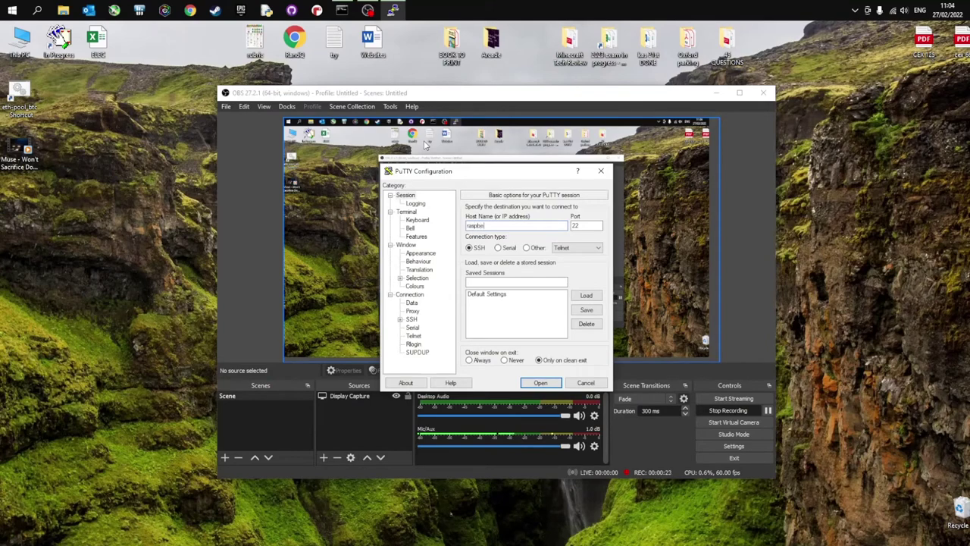
{"action": "key", "text": "Return"}
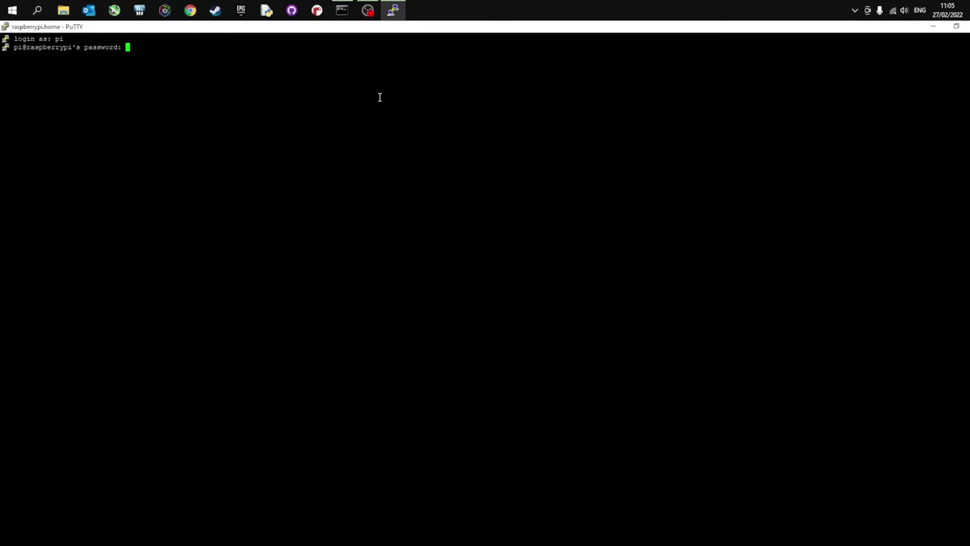
{"action": "key", "text": "Return"}
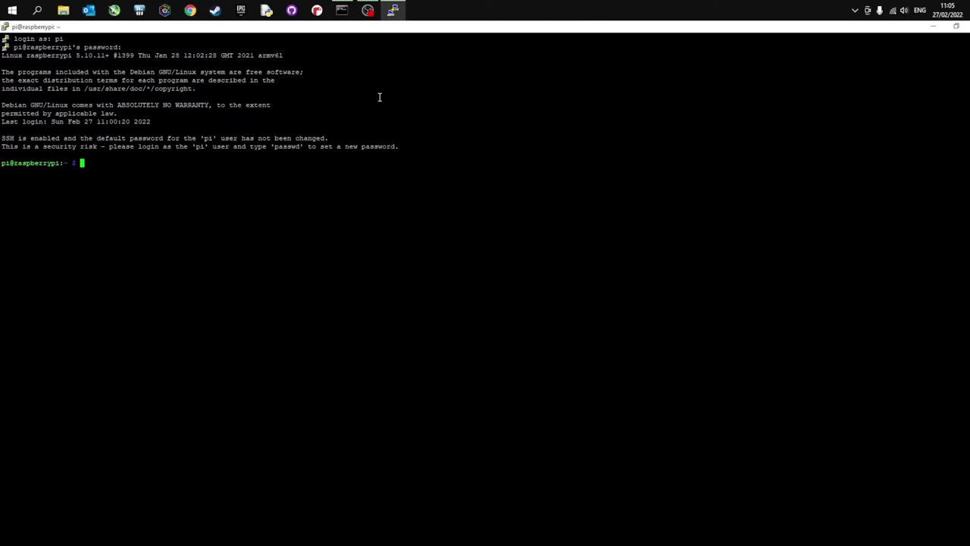
Log in to the Pi, list the home directory with ls, and enter nano Rick_Roll.py
{"action": "type", "text": "ls"}
{"action": "key", "text": "Return"}
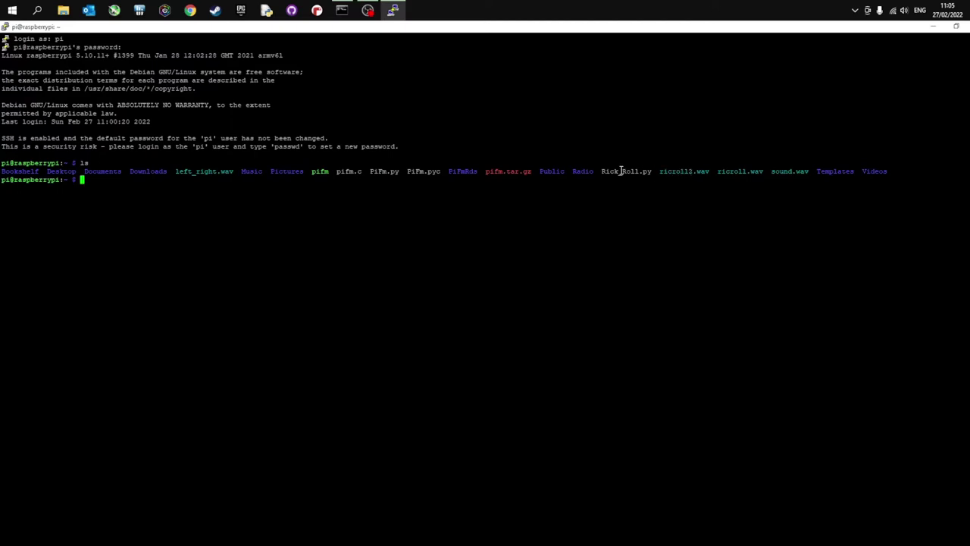
{"action": "type", "text": "nano Rick_Roll.py"}
{"action": "key", "text": "Return"}
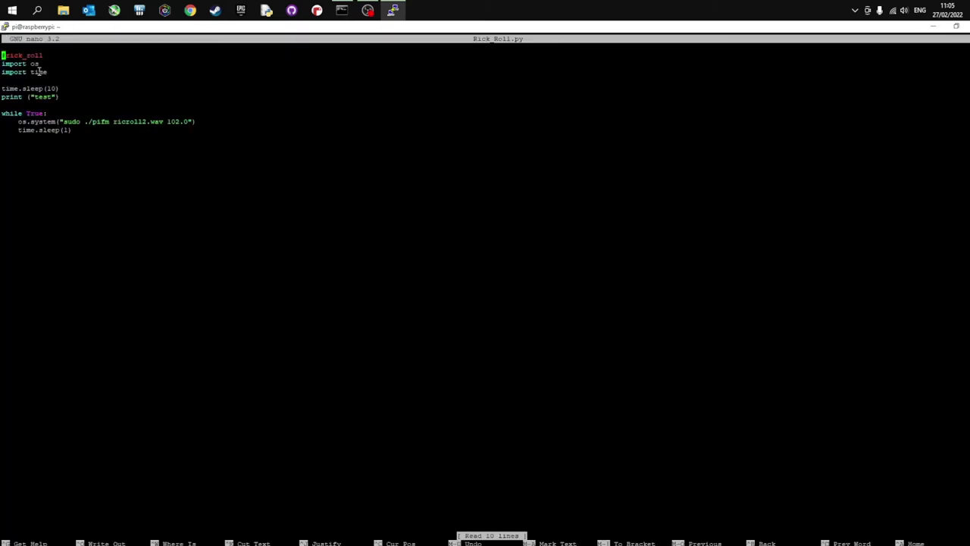
{"action": "key", "text": "Down"}
{"action": "key", "text": "Down"}
{"action": "key", "text": "Down"}
{"action": "key", "text": "Down"}
{"action": "key", "text": "Right"}
{"action": "key", "text": "Right"}
{"action": "key", "text": "Right"}
{"action": "key", "text": "Right"}
{"action": "key", "text": "Right"}
{"action": "key", "text": "Right"}
{"action": "key", "text": "Right"}
{"action": "key", "text": "Right"}
{"action": "key", "text": "Right"}
{"action": "key", "text": "Right"}
{"action": "key", "text": "Right"}
{"action": "key", "text": "Right"}
{"action": "key", "text": "Right"}
{"action": "left_click_drag", "start_coordinate": [5, 88], "coordinate": [59, 89]}
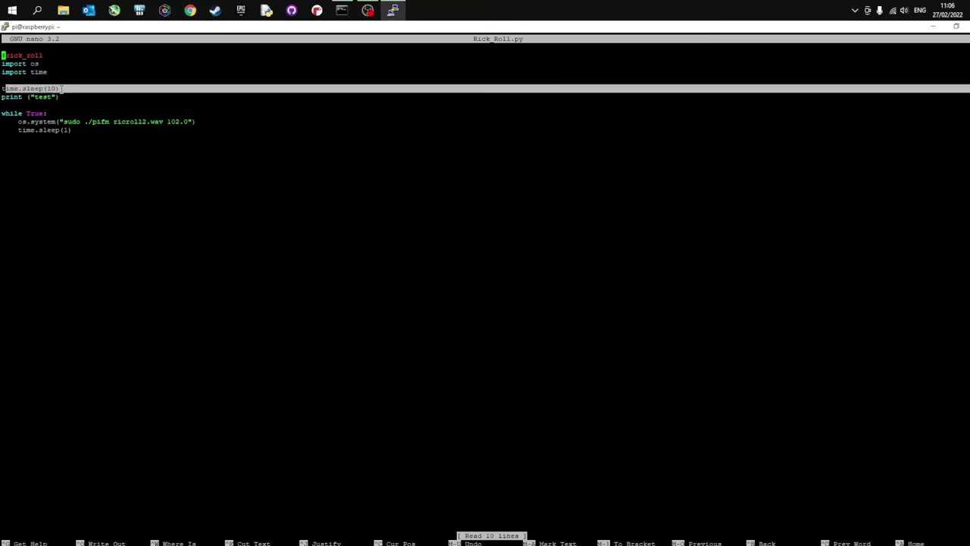
{"action": "left_click", "coordinate": [61, 88]}
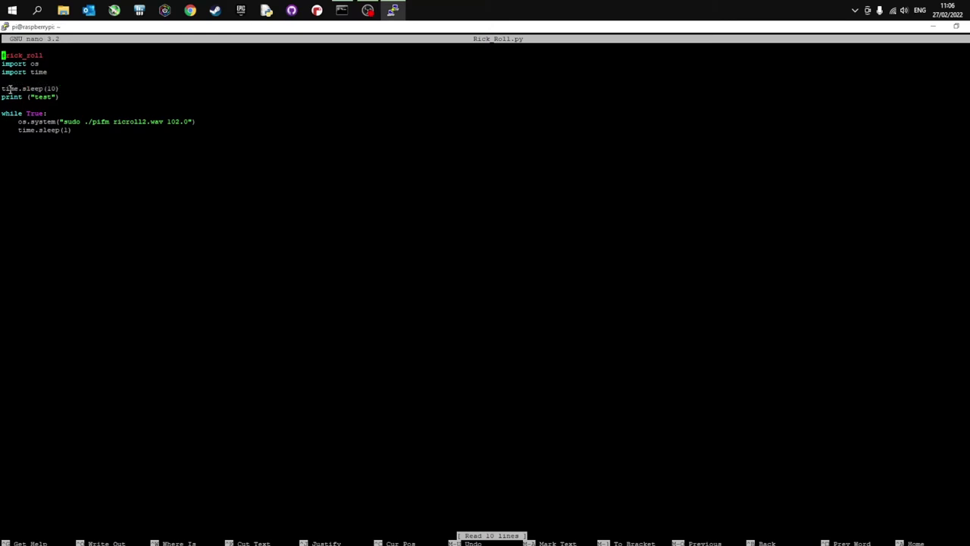
{"action": "triple_click", "coordinate": [62, 97]}
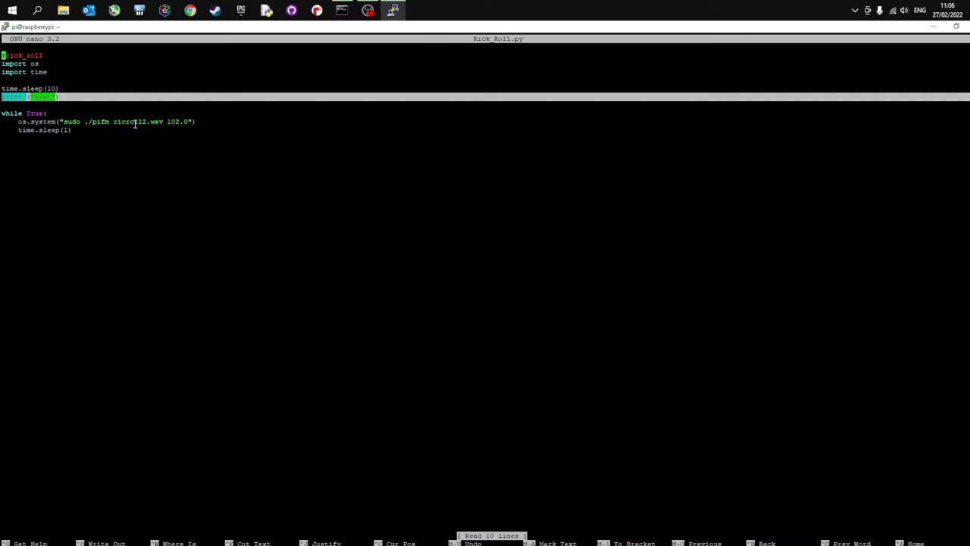
{"action": "left_click_drag", "start_coordinate": [167, 121], "coordinate": [177, 122]}
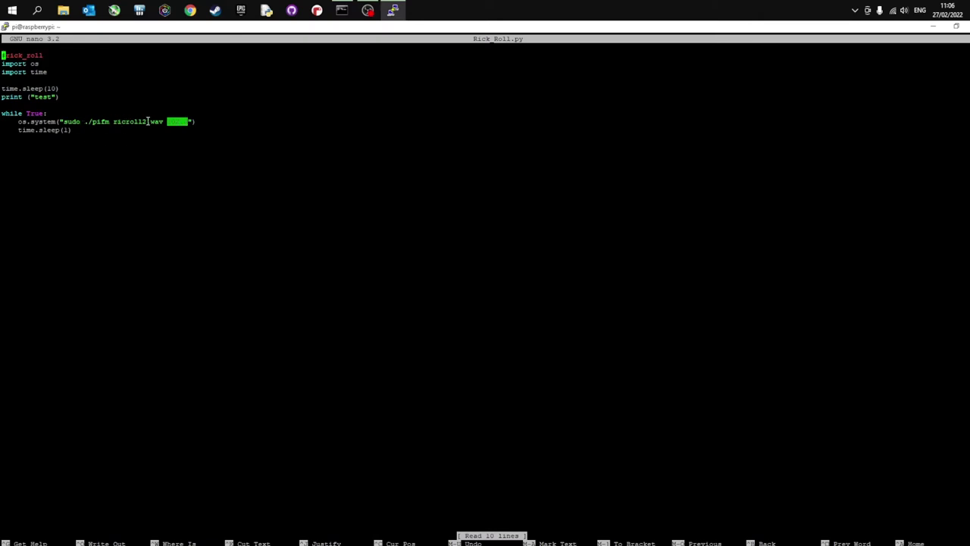
{"action": "key", "text": "ctrl+x"}
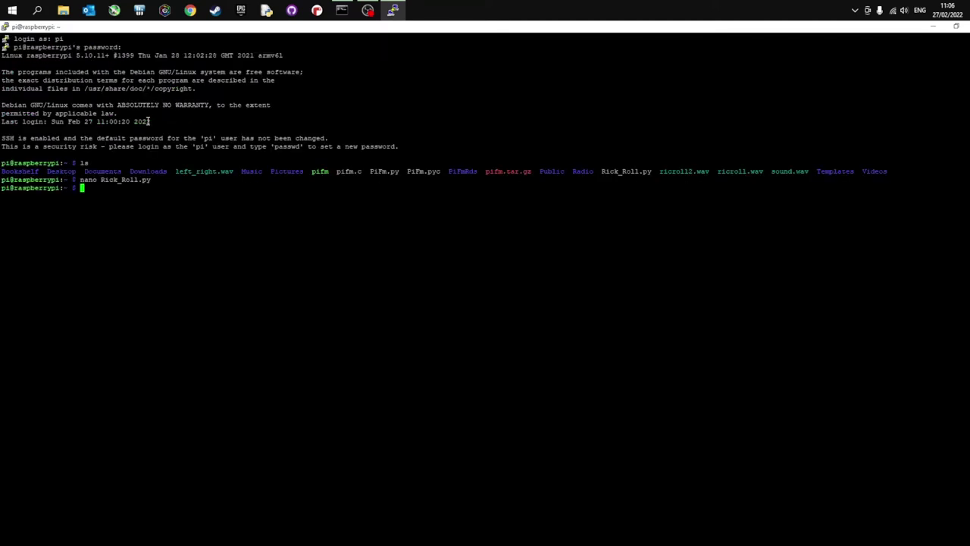
Launch Audacity and dismiss its welcome screen
{"action": "left_click", "coordinate": [13, 10]}
{"action": "left_click", "coordinate": [71, 53]}
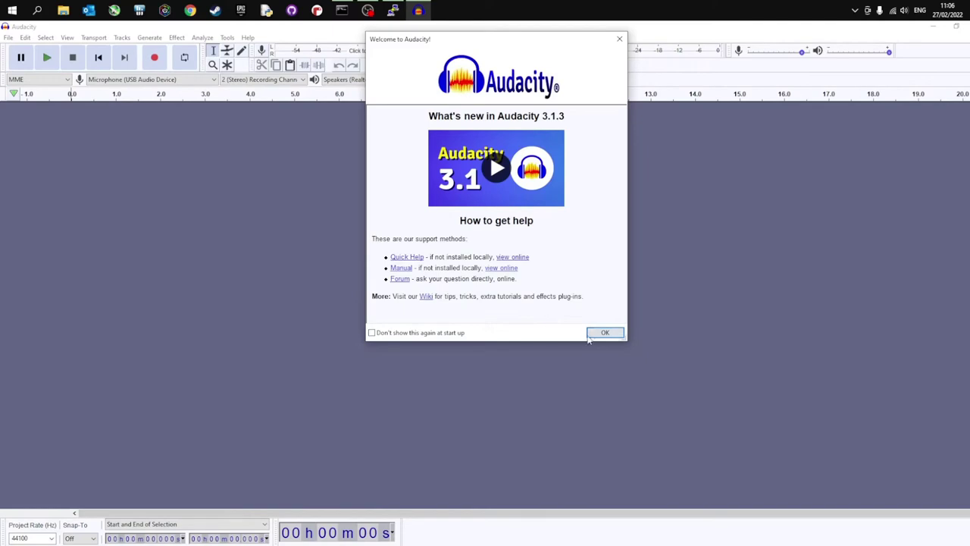
{"action": "left_click", "coordinate": [589, 339]}
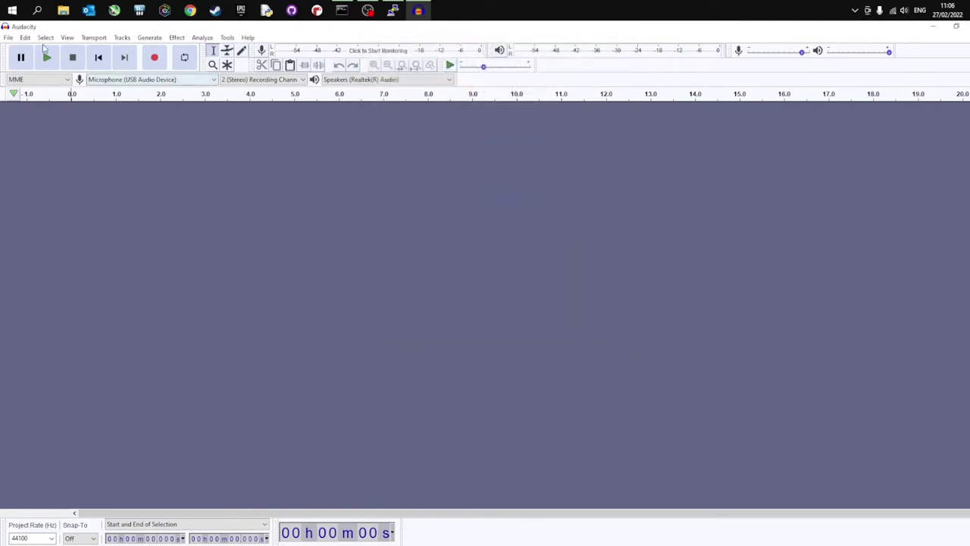
Bring up the File > Import > Audio dialog, then cancel it without importing
{"action": "left_click", "coordinate": [7, 37]}
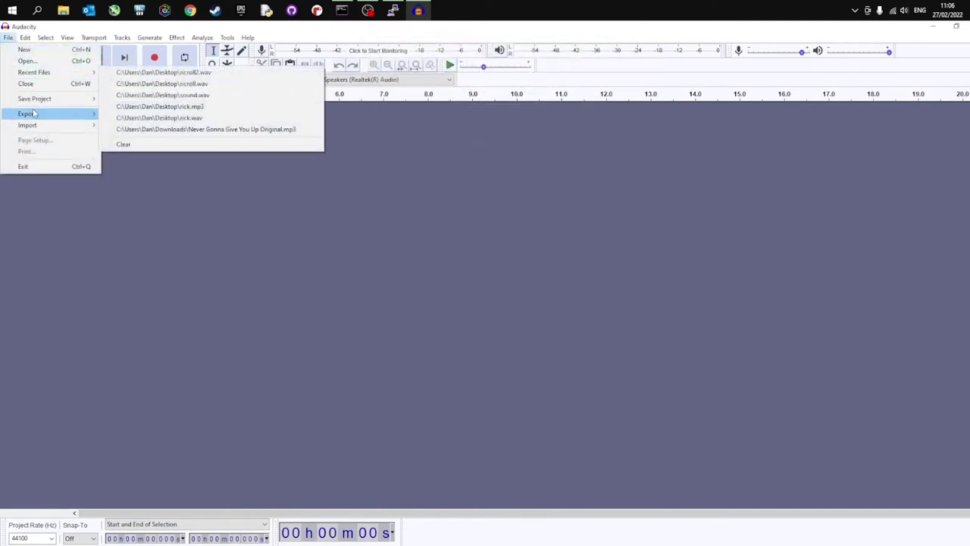
{"action": "mouse_move", "coordinate": [97, 130]}
{"action": "left_click", "coordinate": [131, 125]}
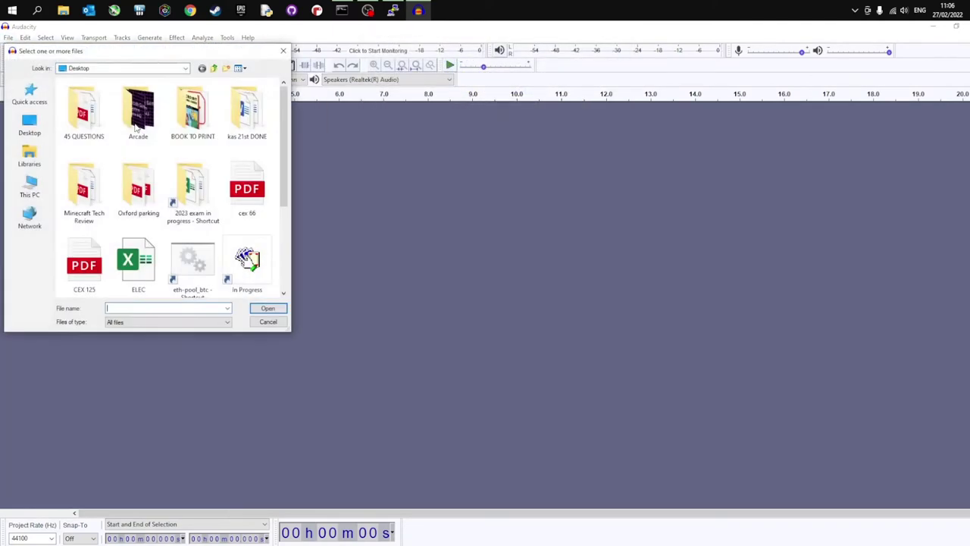
{"action": "scroll", "coordinate": [125, 171], "scroll_direction": "down", "scroll_amount": 3}
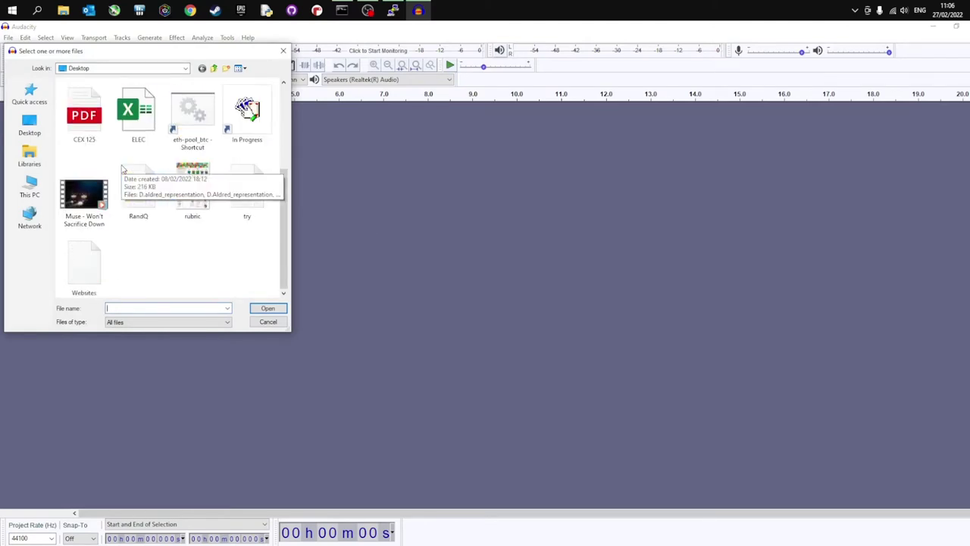
{"action": "left_click", "coordinate": [269, 323]}
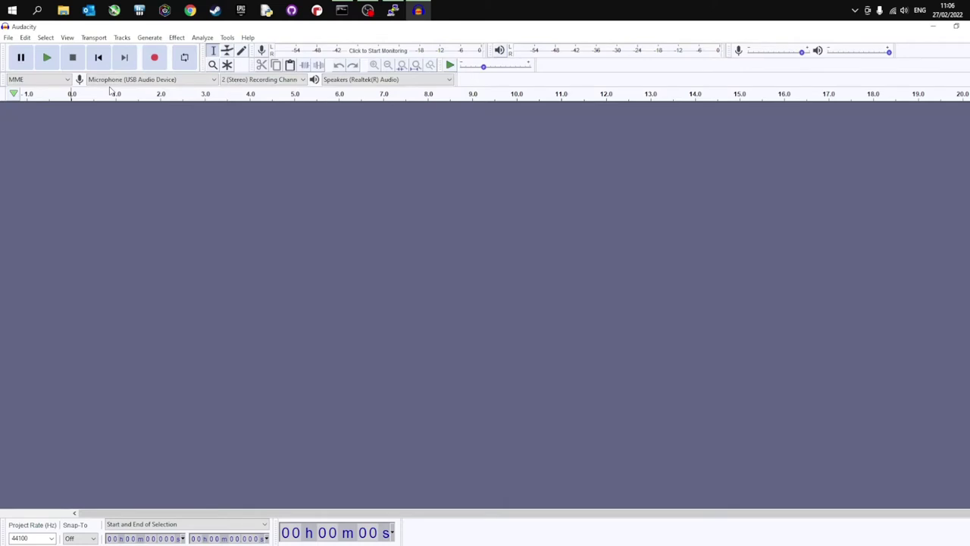
Check the project rate list, keep 44100 Hz, and bring up the File menu's import options
{"action": "left_click", "coordinate": [51, 538]}
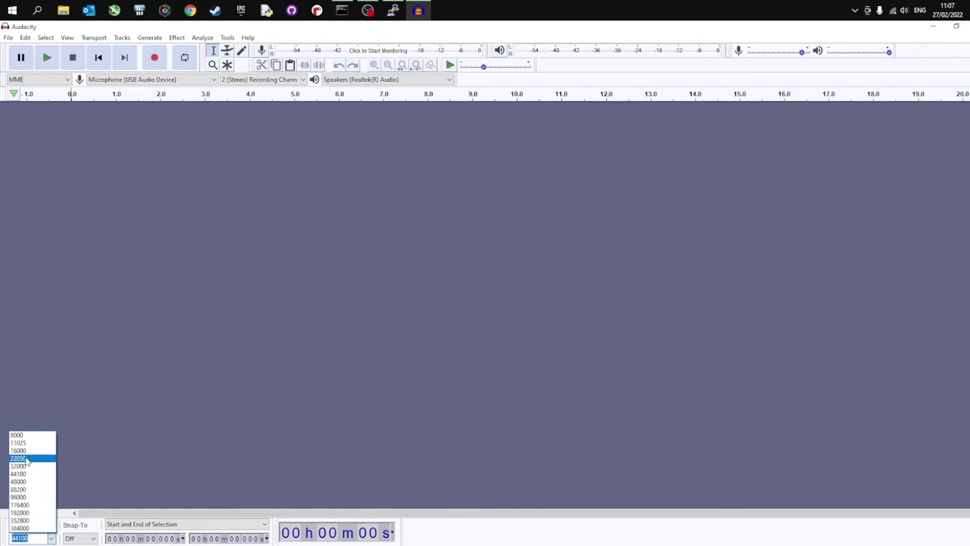
{"action": "left_click", "coordinate": [117, 476]}
{"action": "left_click", "coordinate": [51, 538]}
{"action": "left_click", "coordinate": [132, 196]}
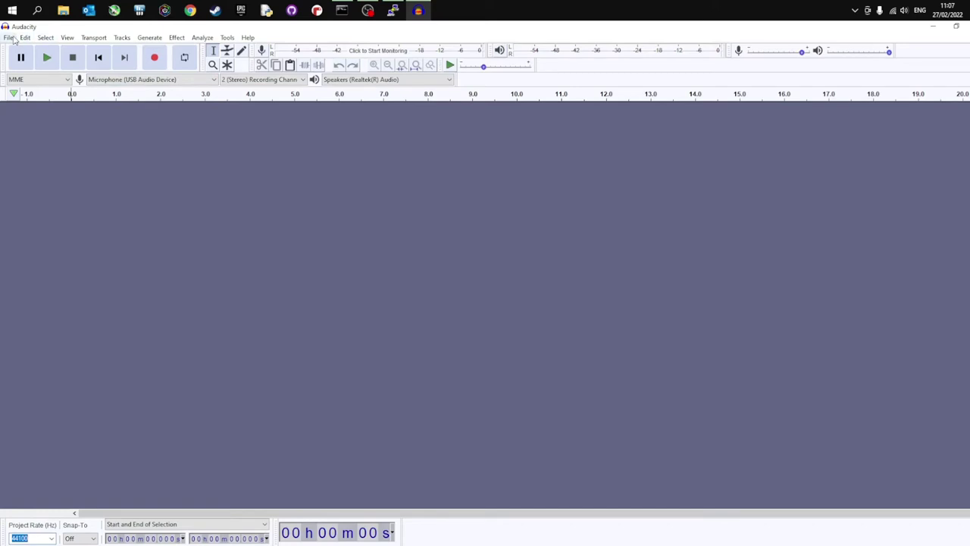
{"action": "left_click", "coordinate": [12, 39]}
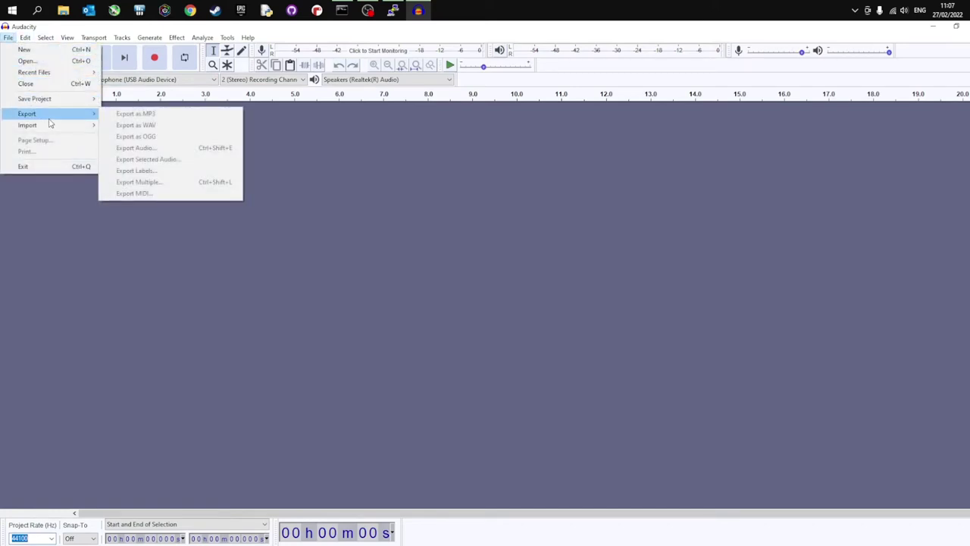
{"action": "mouse_move", "coordinate": [54, 127]}
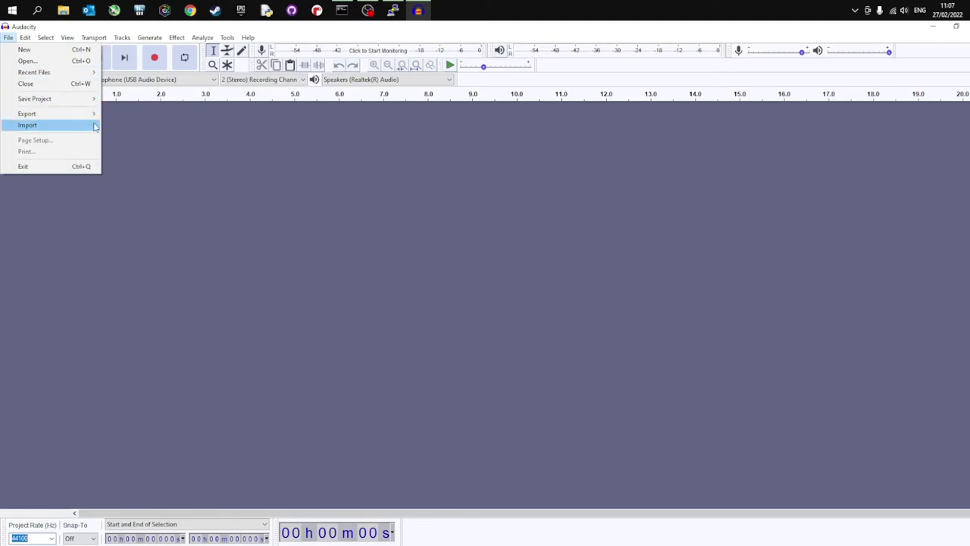
Browse This PC's drives and folders in Audacity's audio import dialog
{"action": "left_click", "coordinate": [110, 127]}
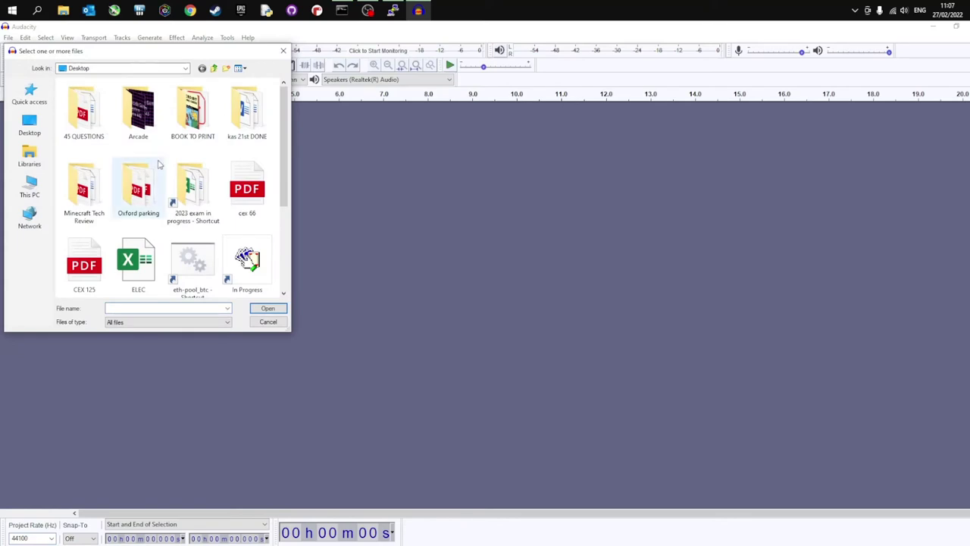
{"action": "left_click", "coordinate": [31, 185]}
{"action": "scroll", "coordinate": [97, 144], "scroll_direction": "down", "scroll_amount": 10}
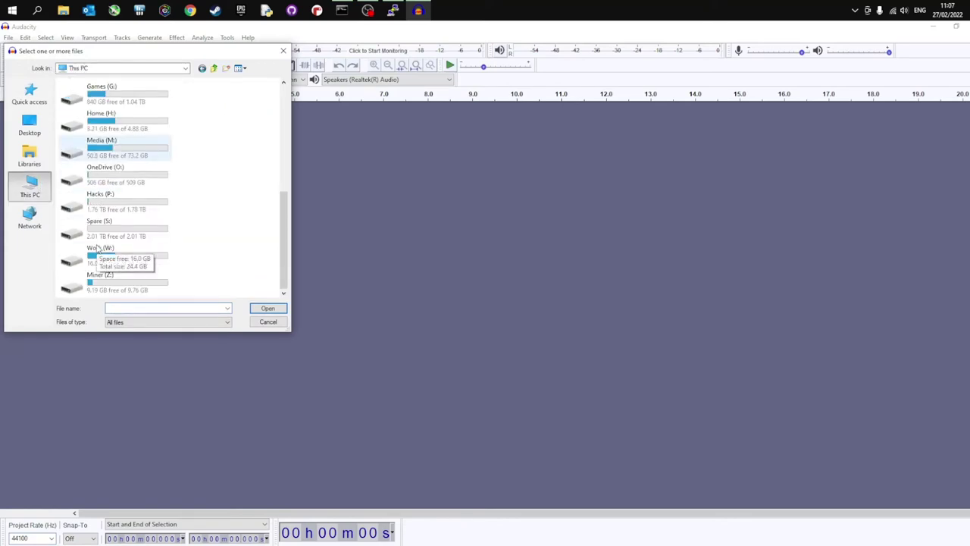
Open the Recycle Bin from the desktop and select the deleted ricroll file
{"action": "key", "text": "super+d"}
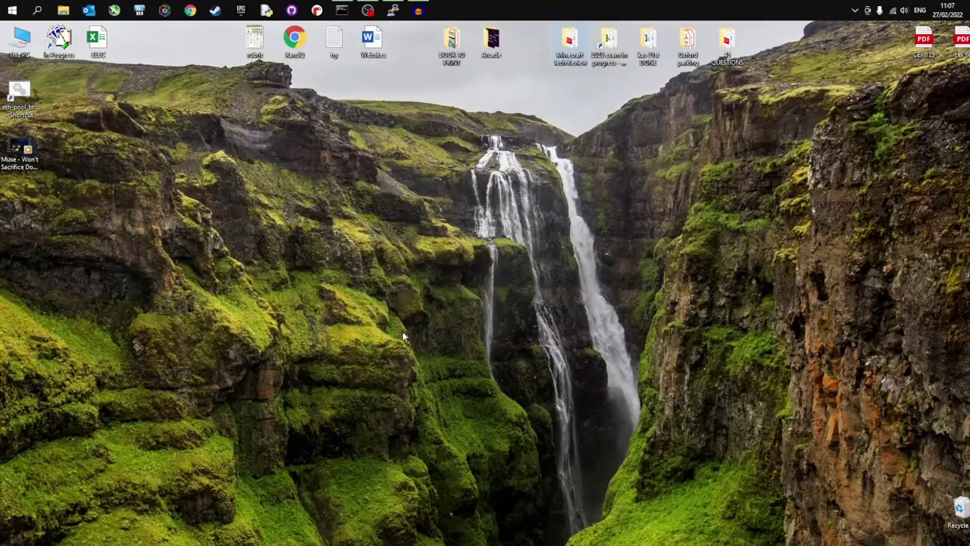
{"action": "double_click", "coordinate": [959, 509]}
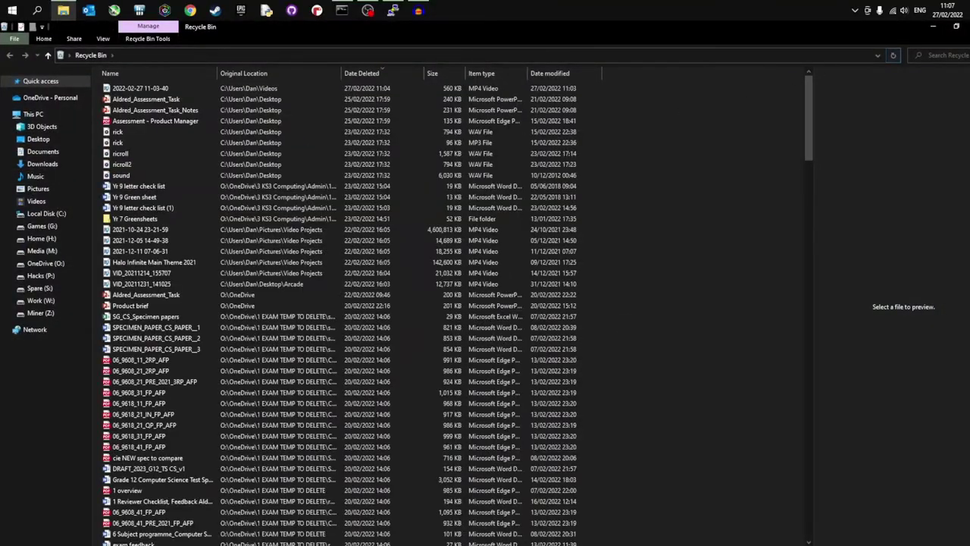
{"action": "left_click", "coordinate": [372, 76]}
{"action": "left_click", "coordinate": [369, 74]}
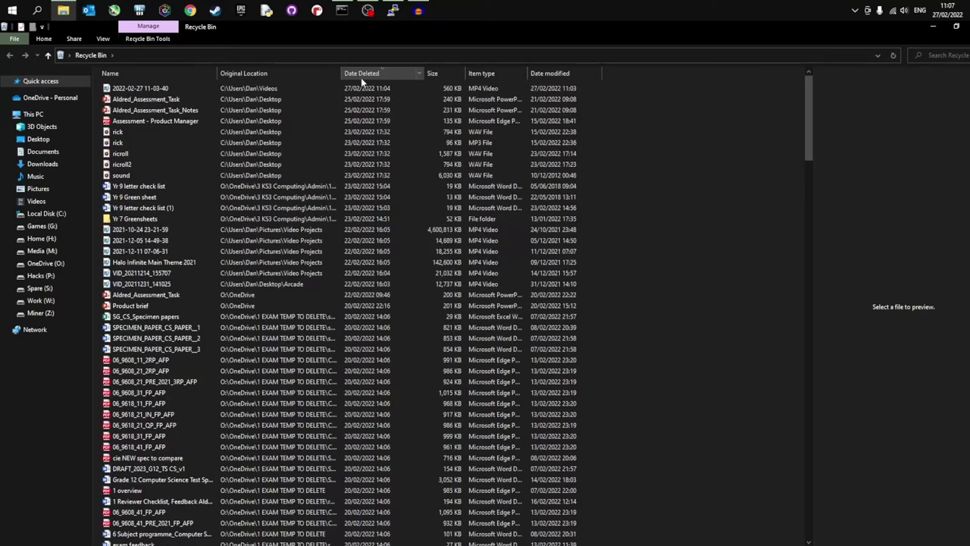
{"action": "left_click", "coordinate": [130, 155]}
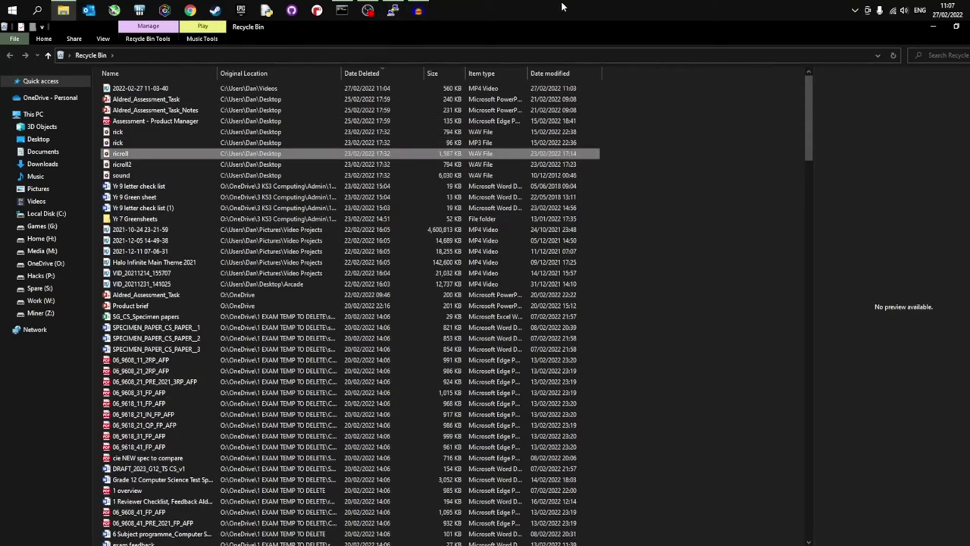
Cancel Audacity's import dialog and drag ricroll from the Recycle Bin onto the desktop
{"action": "left_click", "coordinate": [935, 27]}
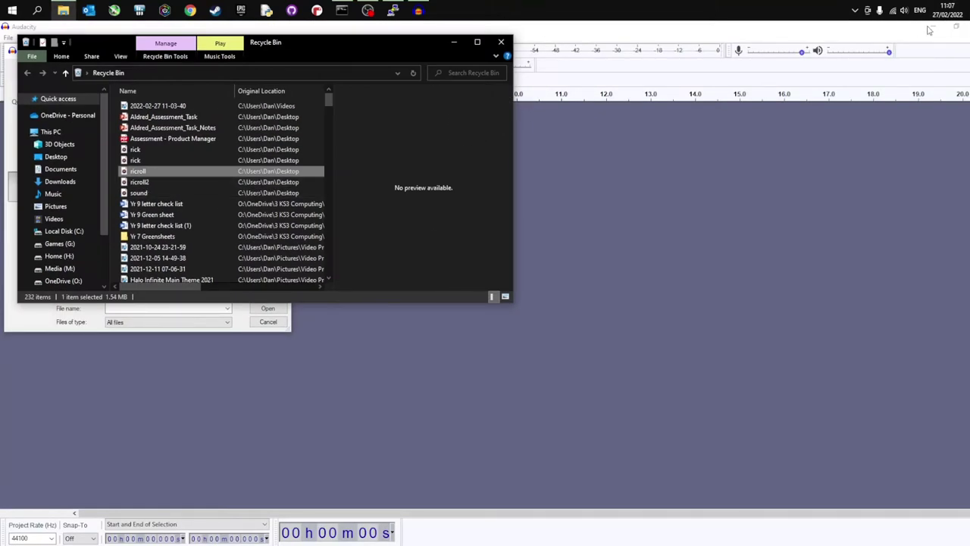
{"action": "left_click", "coordinate": [693, 68]}
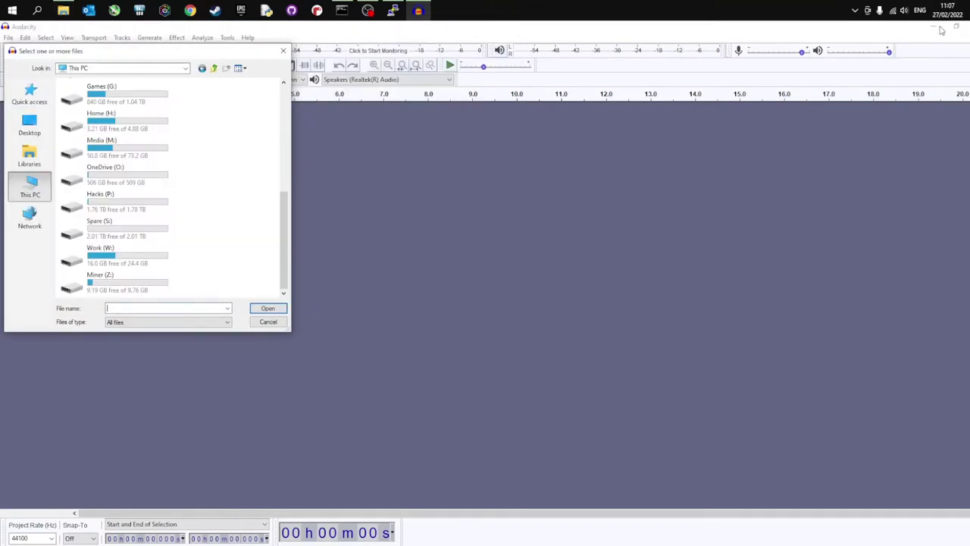
{"action": "left_click", "coordinate": [267, 323]}
{"action": "left_click", "coordinate": [932, 27]}
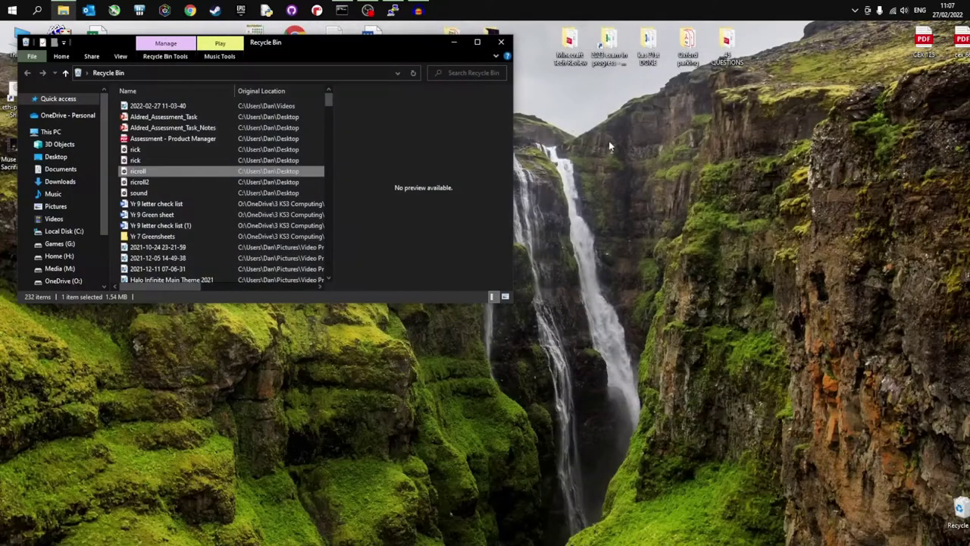
{"action": "right_click", "coordinate": [690, 282]}
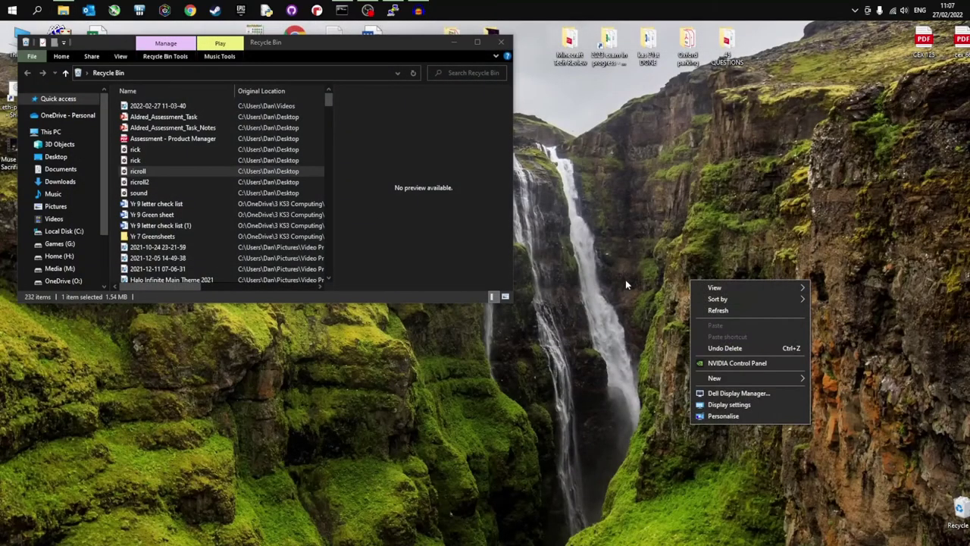
{"action": "left_click_drag", "start_coordinate": [138, 170], "coordinate": [622, 225]}
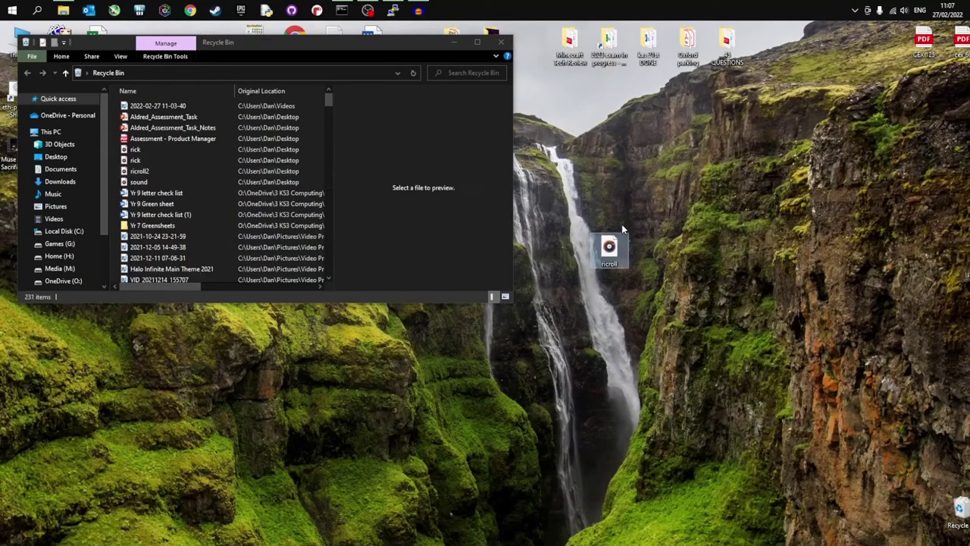
Import the ricroll file from the Desktop into Audacity as a stereo 22050 Hz track
{"action": "left_click", "coordinate": [497, 45]}
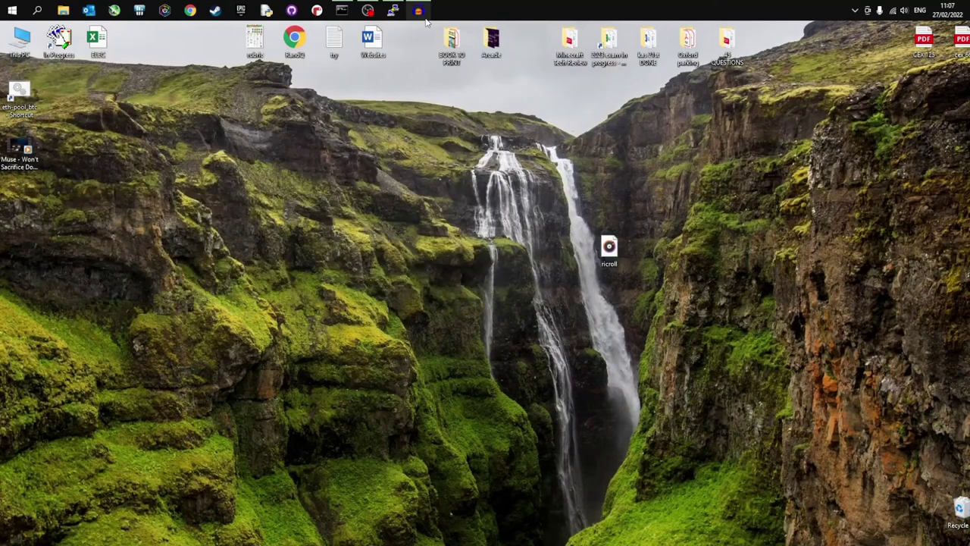
{"action": "left_click", "coordinate": [418, 11]}
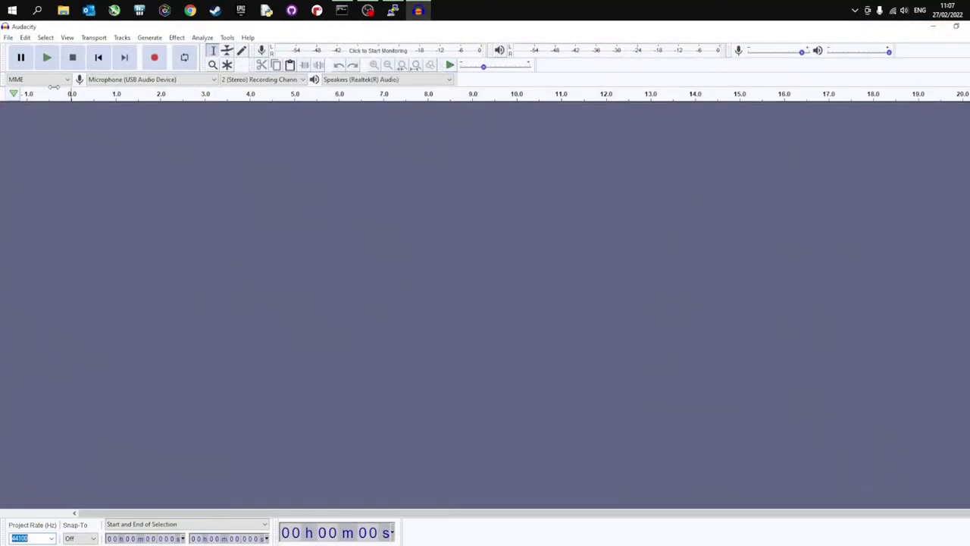
{"action": "left_click", "coordinate": [8, 37]}
{"action": "mouse_move", "coordinate": [23, 124]}
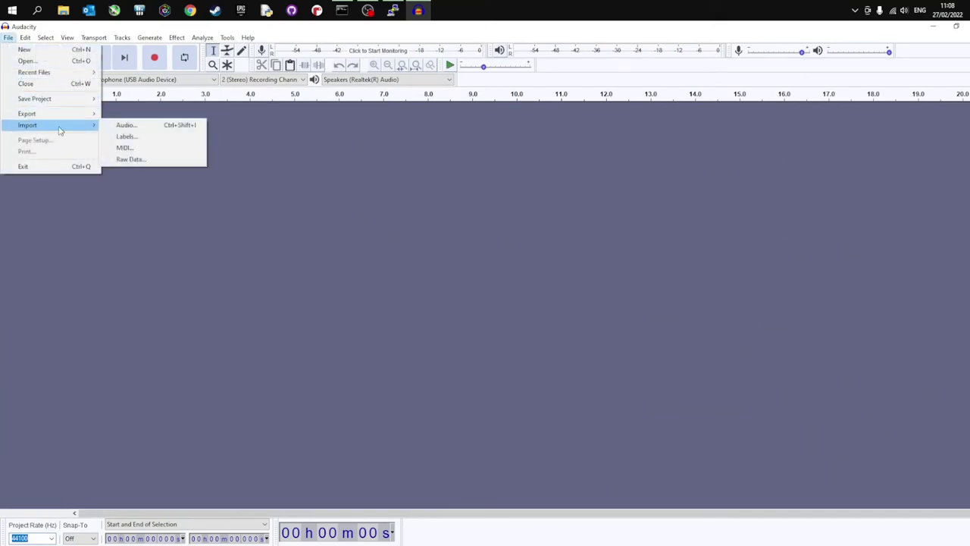
{"action": "left_click", "coordinate": [119, 125]}
{"action": "scroll", "coordinate": [276, 263], "scroll_direction": "down", "scroll_amount": 2}
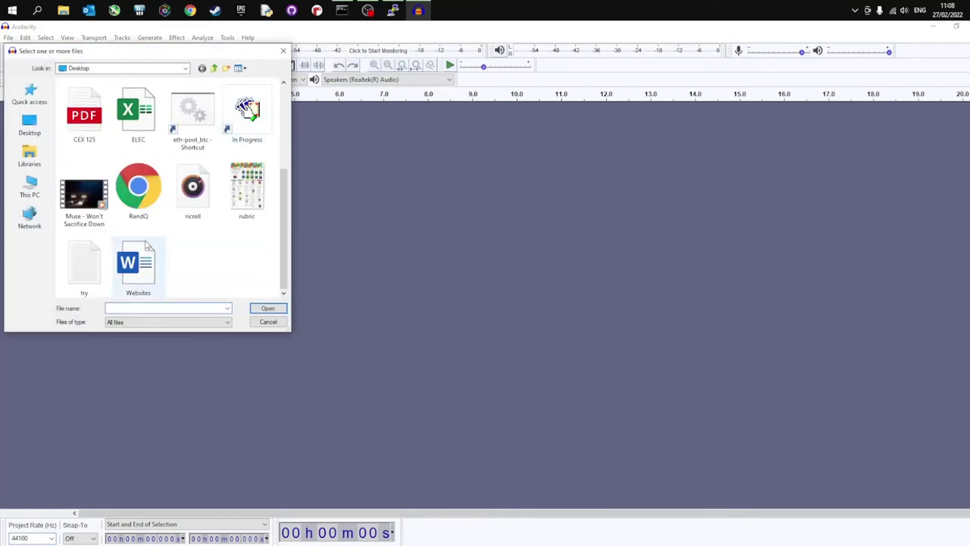
{"action": "left_click", "coordinate": [191, 218]}
{"action": "key", "text": "Return"}
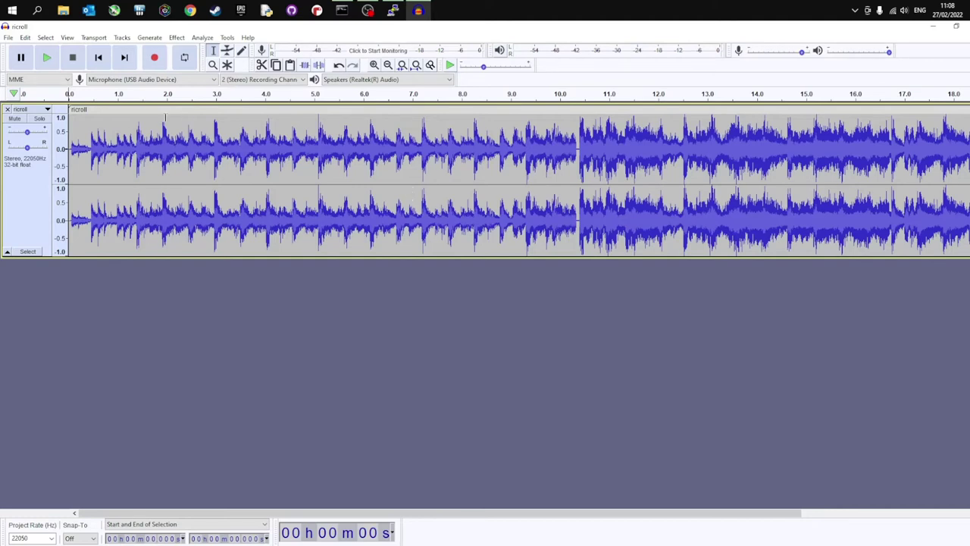
Mix the ricroll stereo track down to a single mono track via Tracks > Mix
{"action": "right_click", "coordinate": [107, 139]}
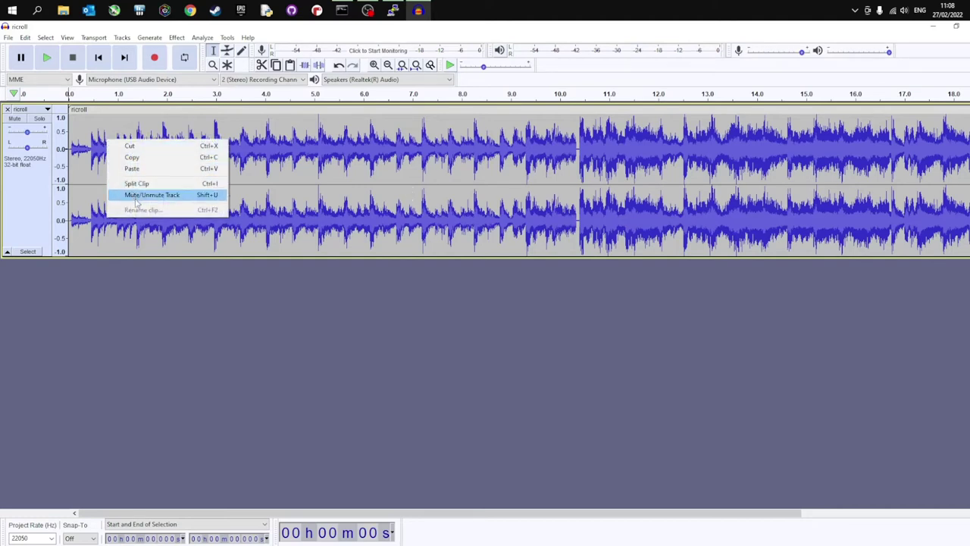
{"action": "left_click", "coordinate": [25, 38]}
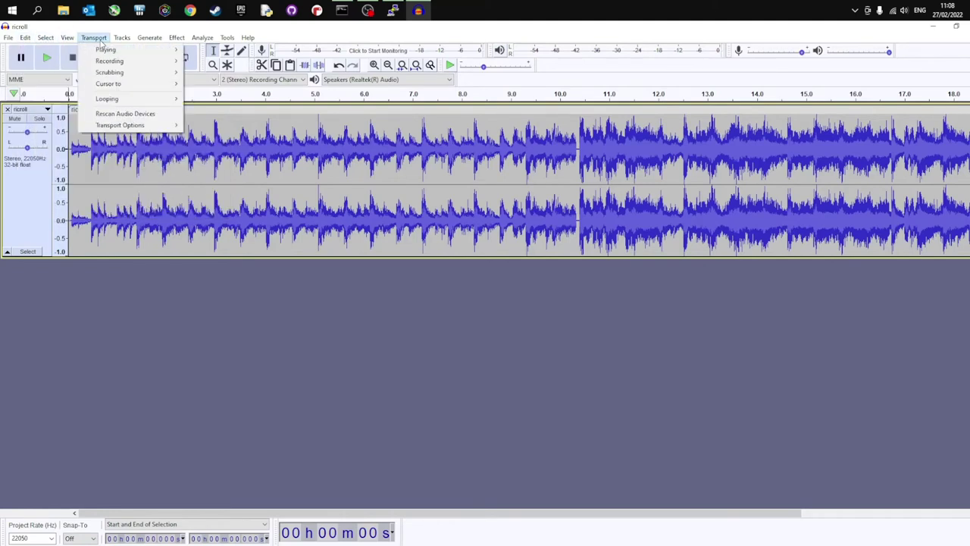
{"action": "mouse_move", "coordinate": [115, 40]}
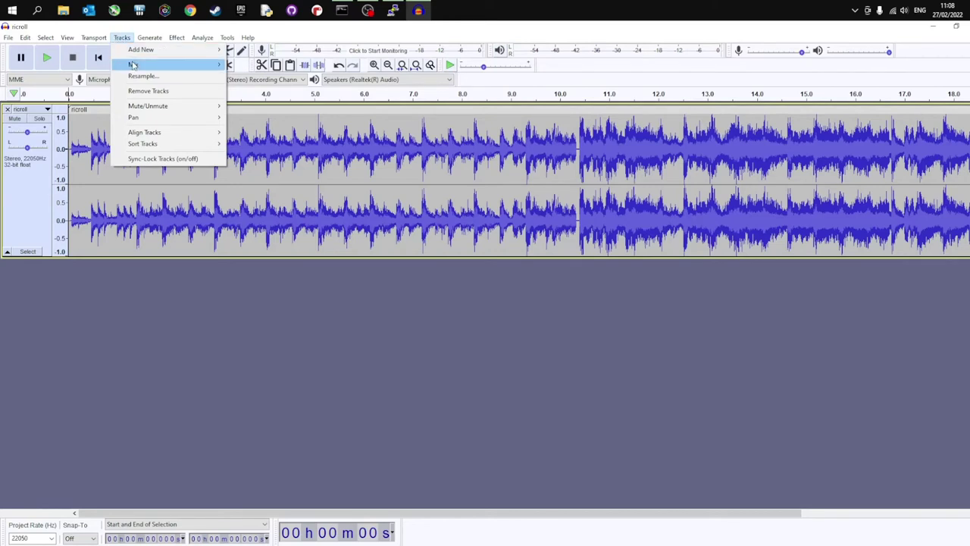
{"action": "mouse_move", "coordinate": [133, 66]}
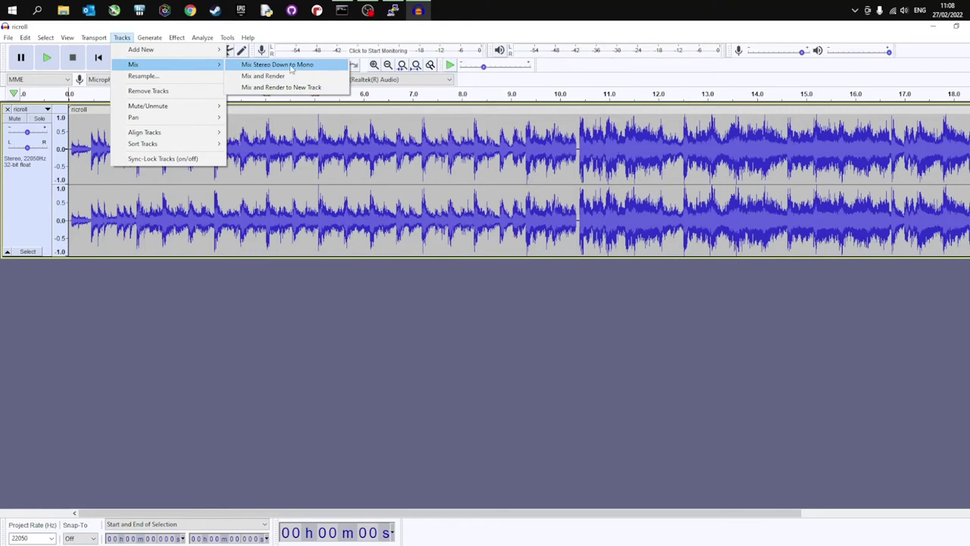
{"action": "left_click", "coordinate": [291, 65]}
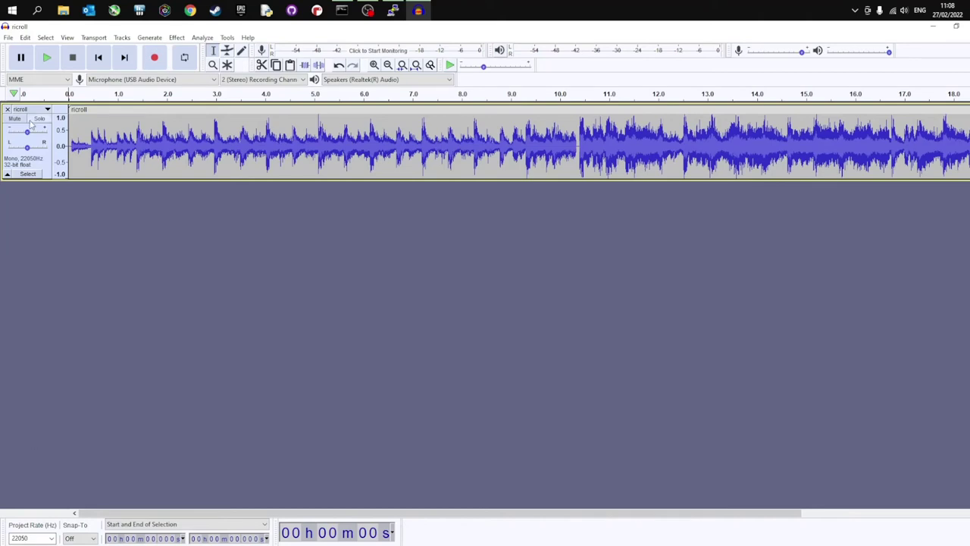
{"action": "left_click", "coordinate": [7, 37]}
{"action": "mouse_move", "coordinate": [40, 114]}
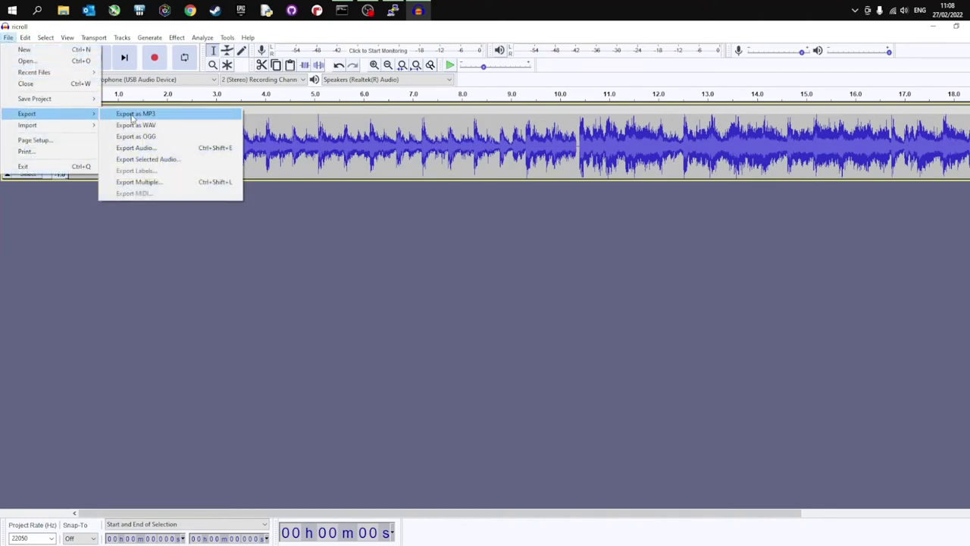